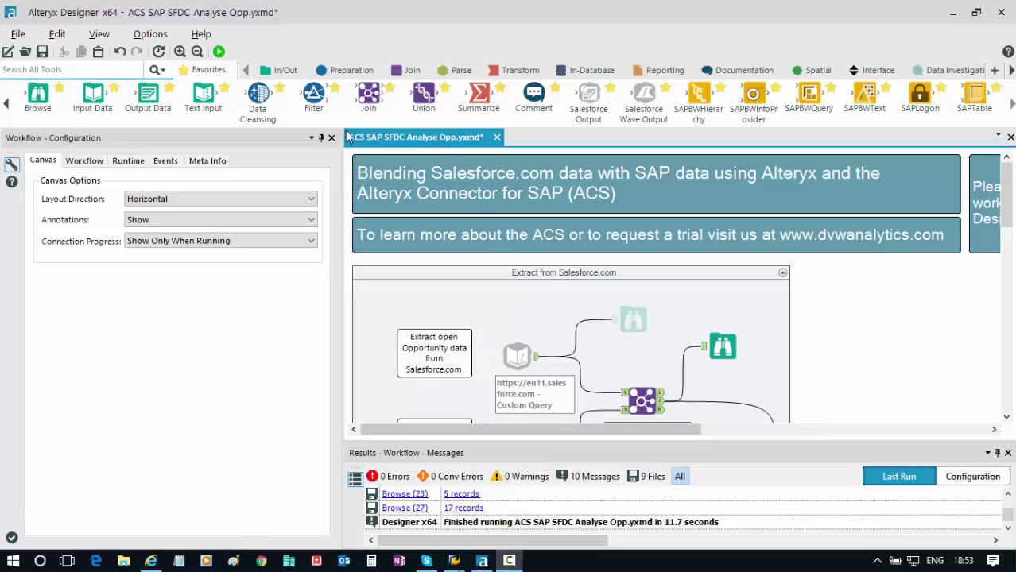
Show the opportunity Salesforce input's custom SOQL query pulling Opportunities WHERE IsClosed = FALSE
{"action": "left_click", "coordinate": [230, 62]}
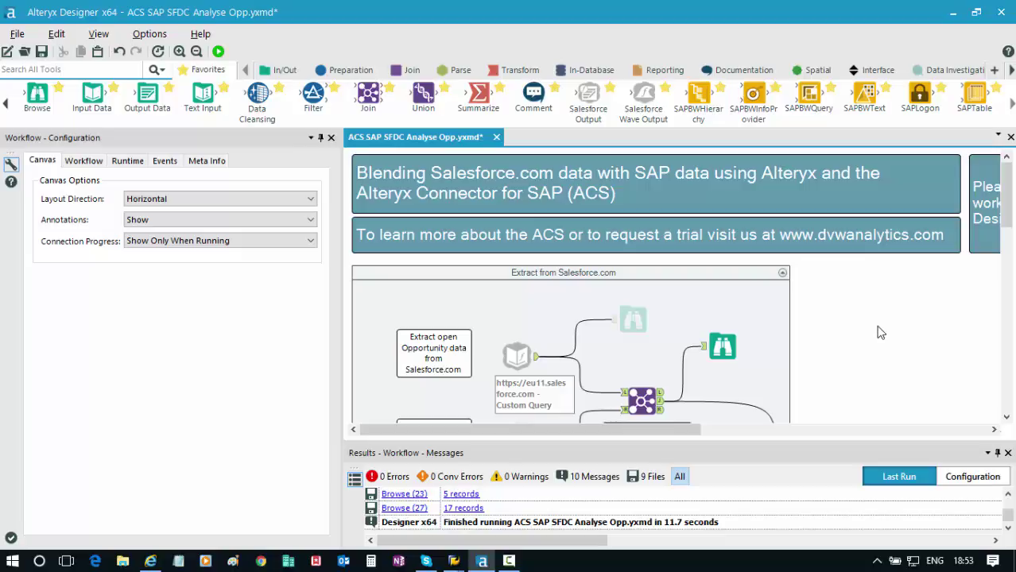
{"action": "left_click_drag", "start_coordinate": [1007, 209], "coordinate": [1007, 239]}
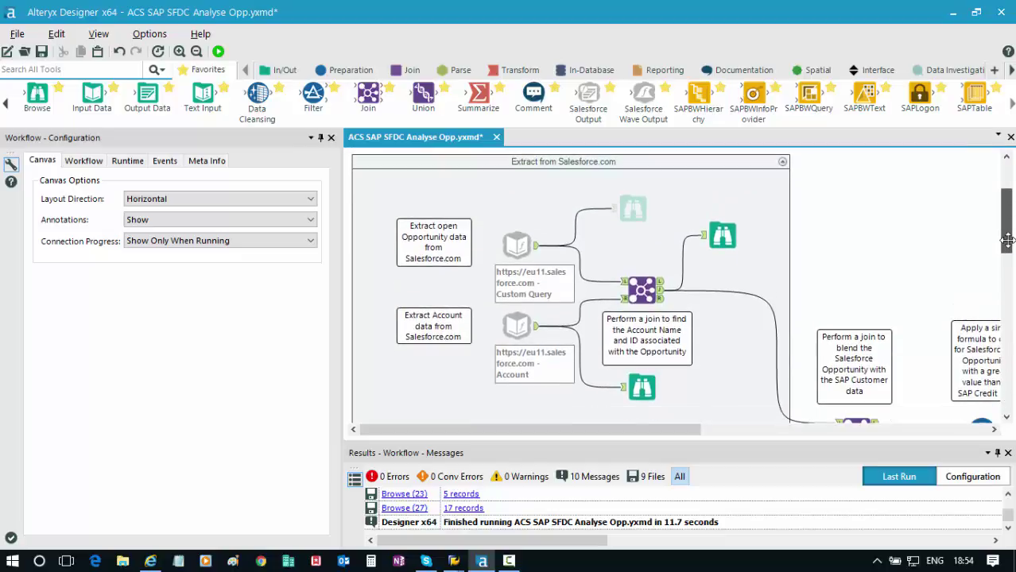
{"action": "left_click", "coordinate": [598, 202]}
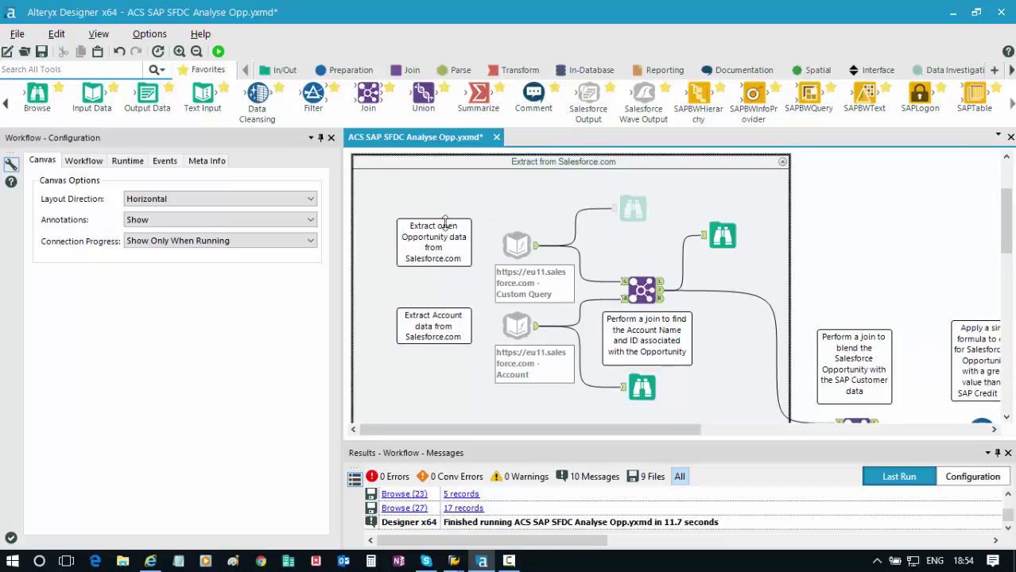
{"action": "left_click", "coordinate": [516, 244]}
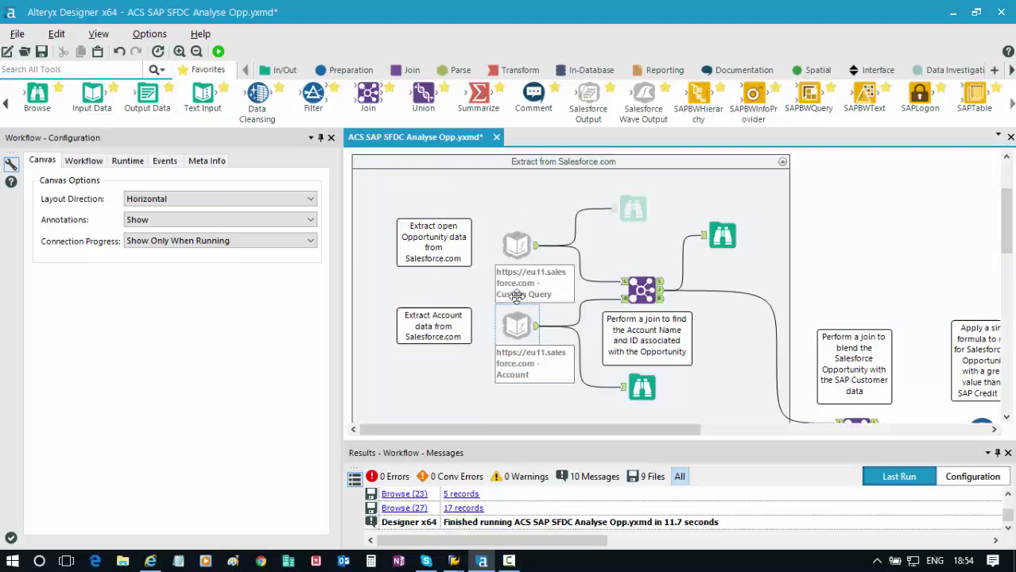
{"action": "left_click", "coordinate": [514, 246]}
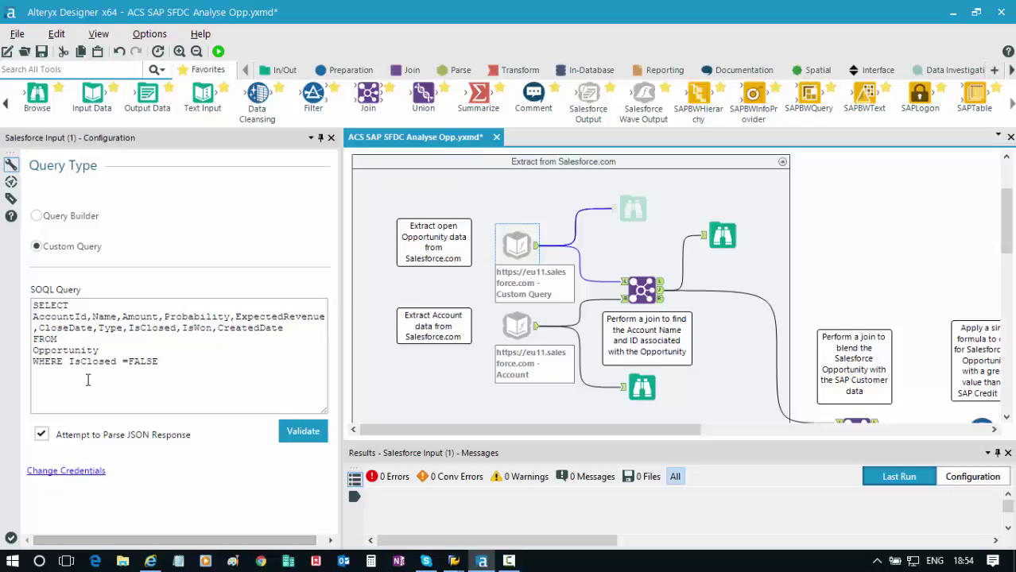
Inspect the Account input, then the Join matching AccountId to Id with 313 joined records
{"action": "left_click", "coordinate": [508, 331]}
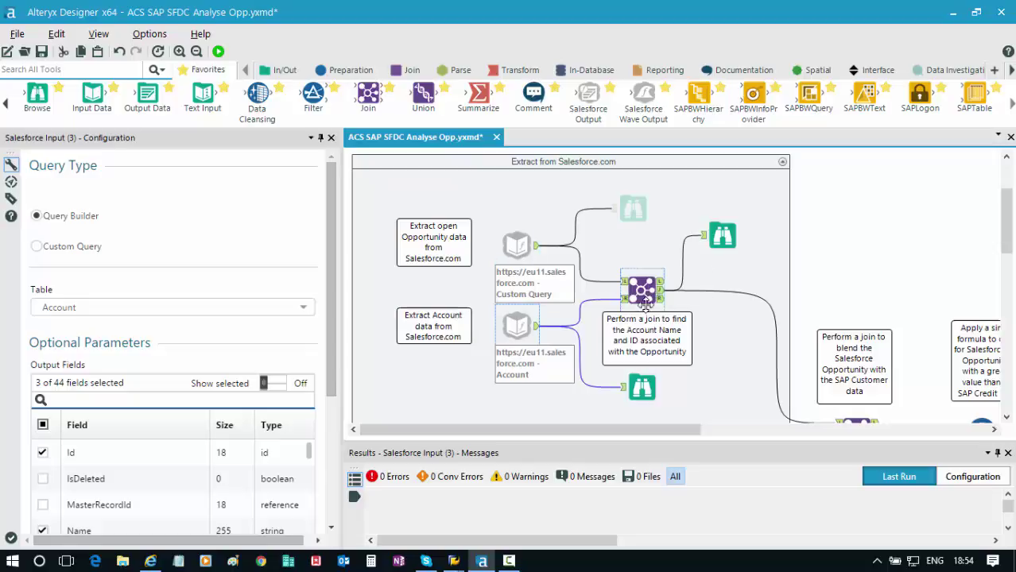
{"action": "left_click", "coordinate": [642, 291]}
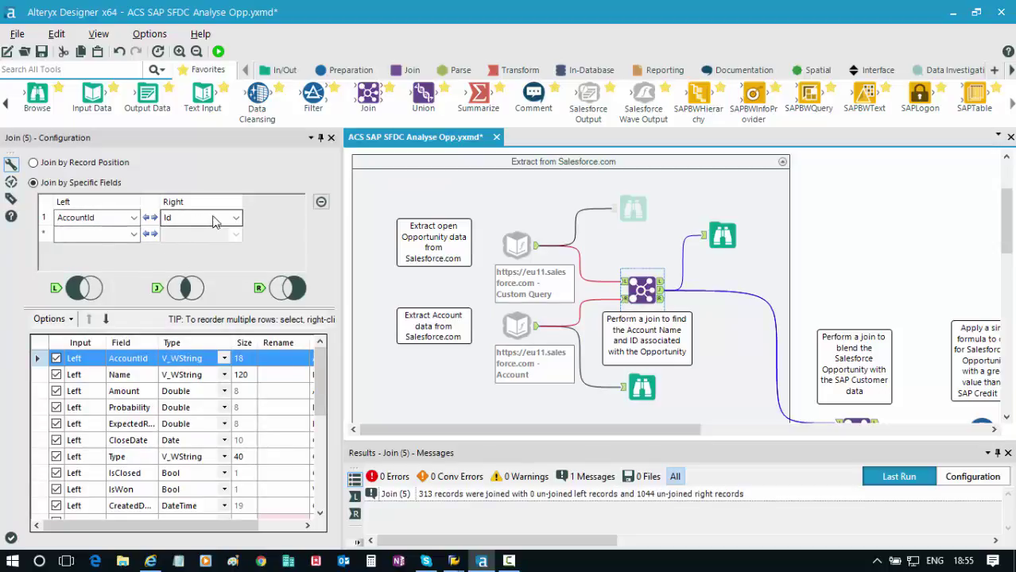
Browse the 313 joined opportunity records, then scroll down to the Extract from SAP ECC container
{"action": "left_click", "coordinate": [725, 237]}
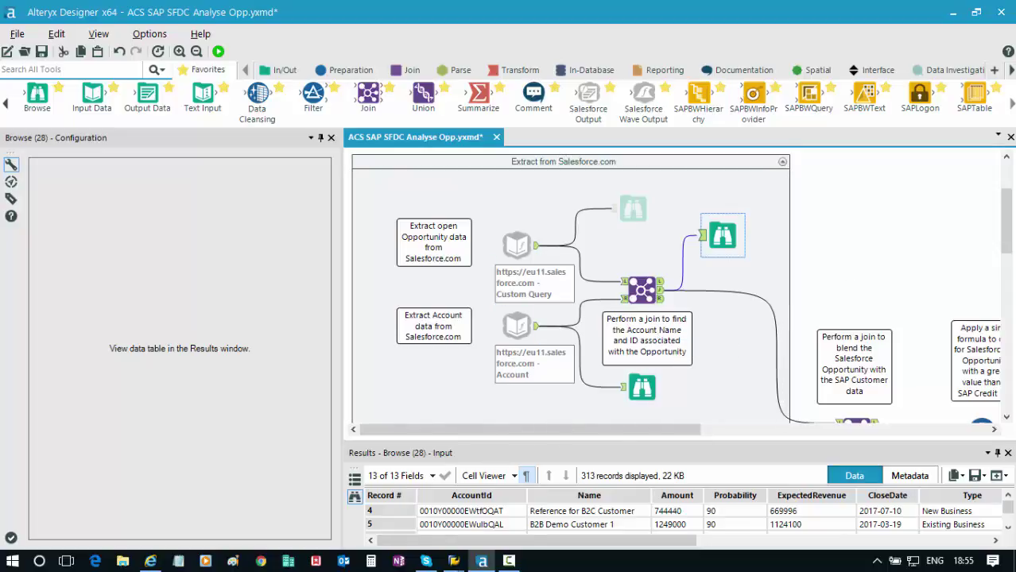
{"action": "left_click_drag", "start_coordinate": [1008, 221], "coordinate": [1012, 294]}
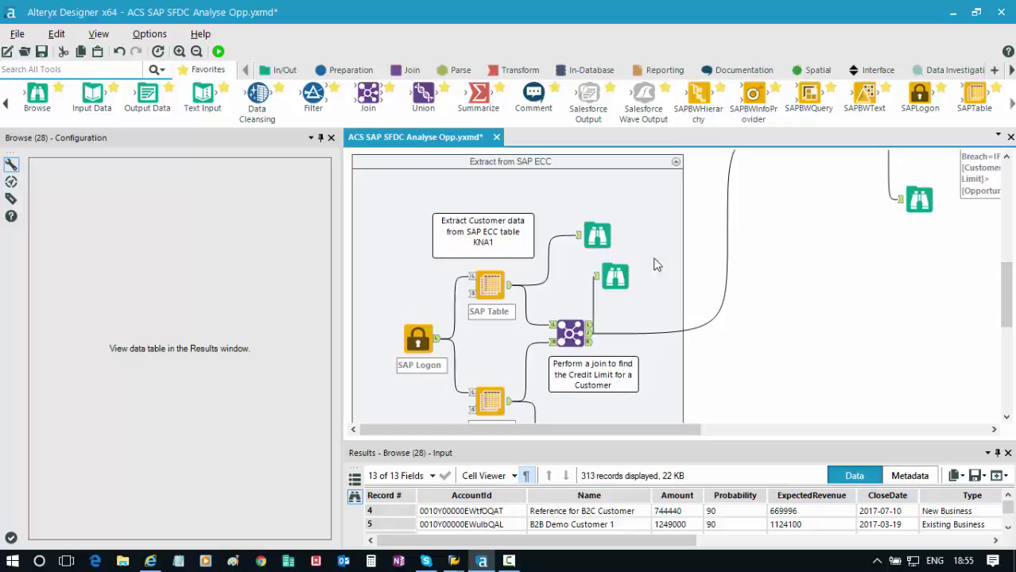
Review the KNA1 customer table input, then the KNKK credit-limit input with 200 records
{"action": "left_click", "coordinate": [528, 173]}
{"action": "scroll", "coordinate": [880, 359], "scroll_direction": "down", "scroll_amount": 1}
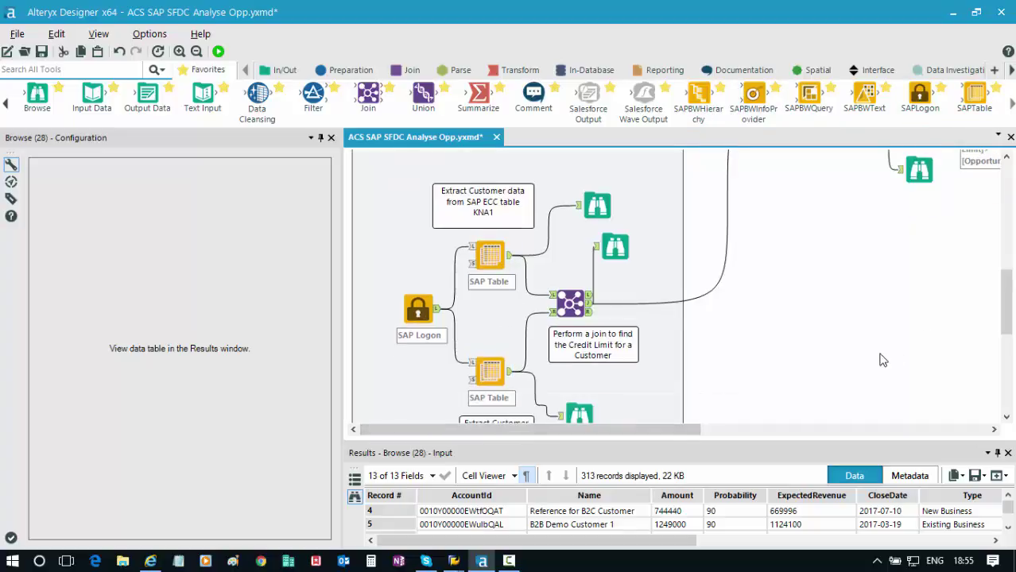
{"action": "left_click", "coordinate": [491, 264]}
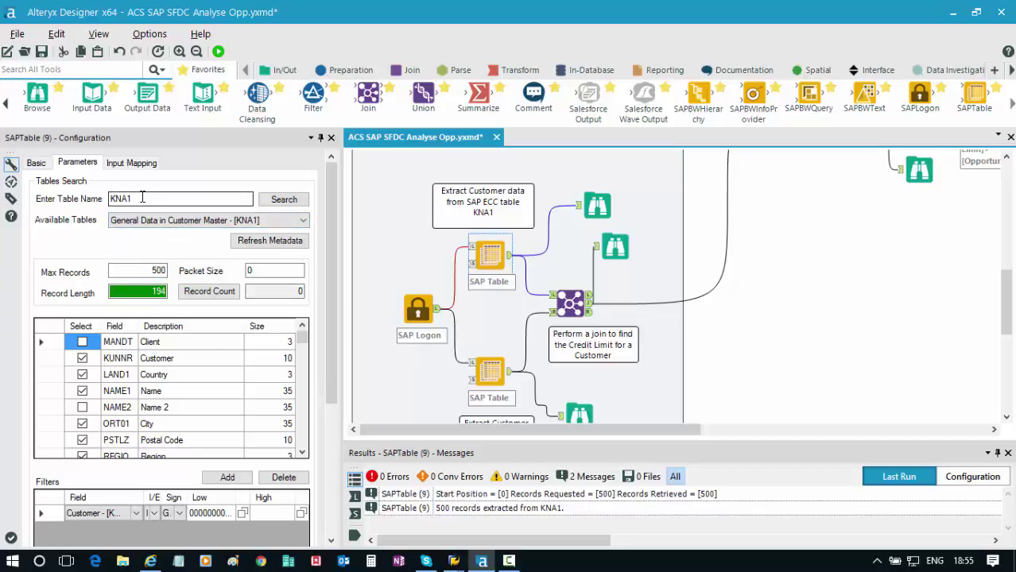
{"action": "left_click", "coordinate": [482, 365]}
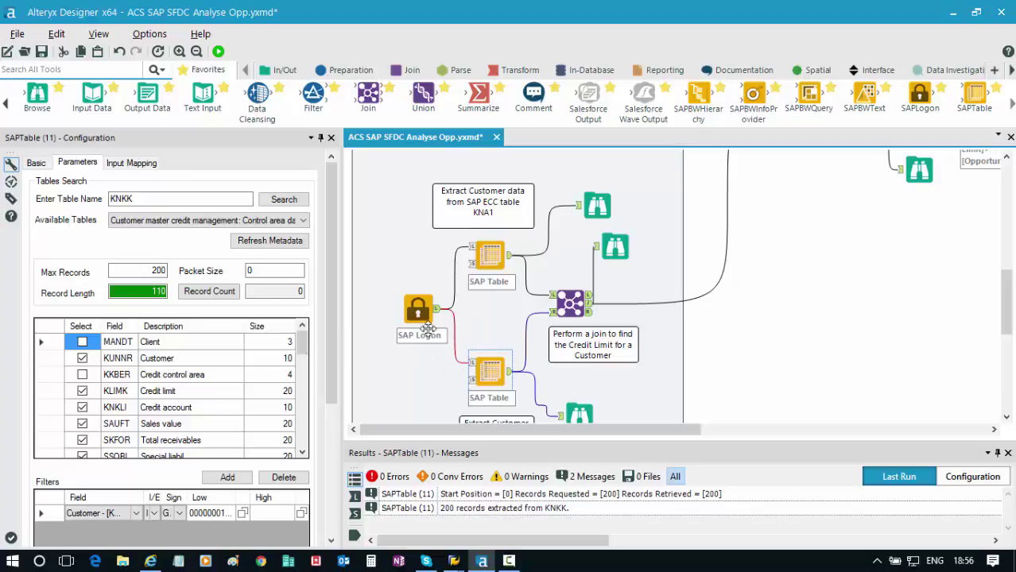
Recheck the KNA1 and KNKK inputs, then show Join (13) matching them on KUNNR
{"action": "left_click", "coordinate": [491, 267]}
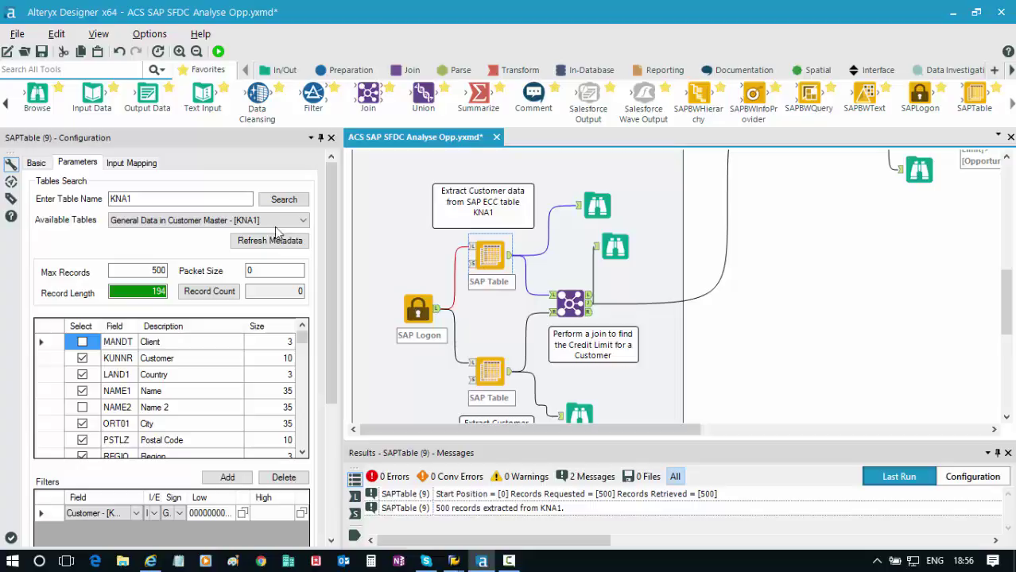
{"action": "left_click", "coordinate": [477, 373]}
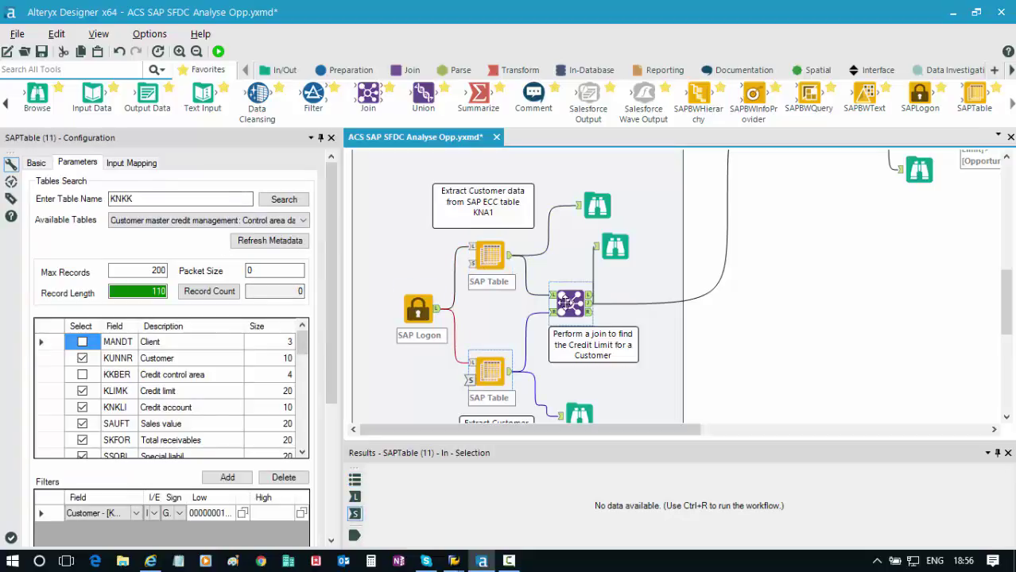
{"action": "left_click", "coordinate": [566, 314]}
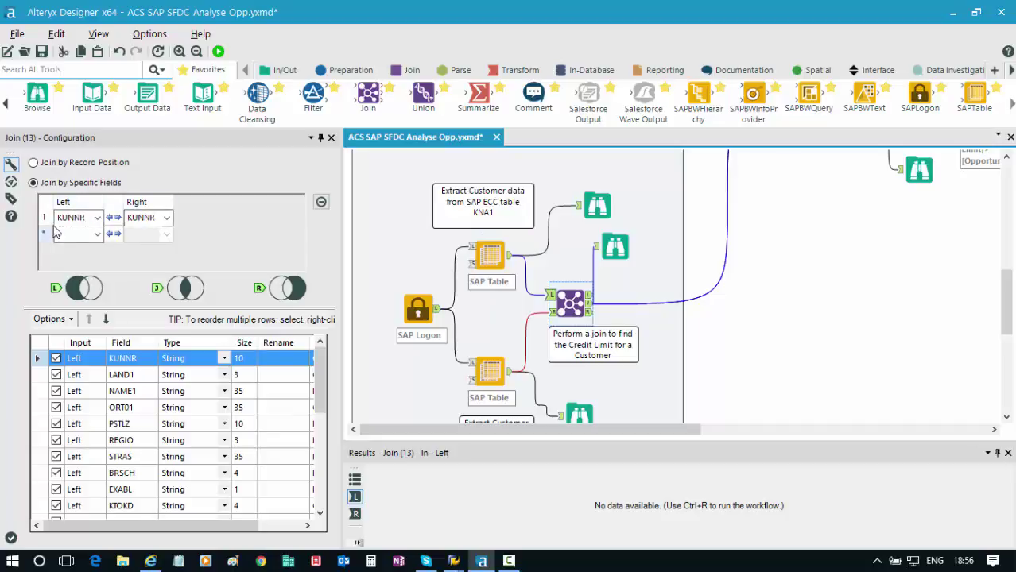
Browse the 180 joined SAP customer records across 24 fields, then bring the Formula and Filter tools into view
{"action": "left_click", "coordinate": [621, 254]}
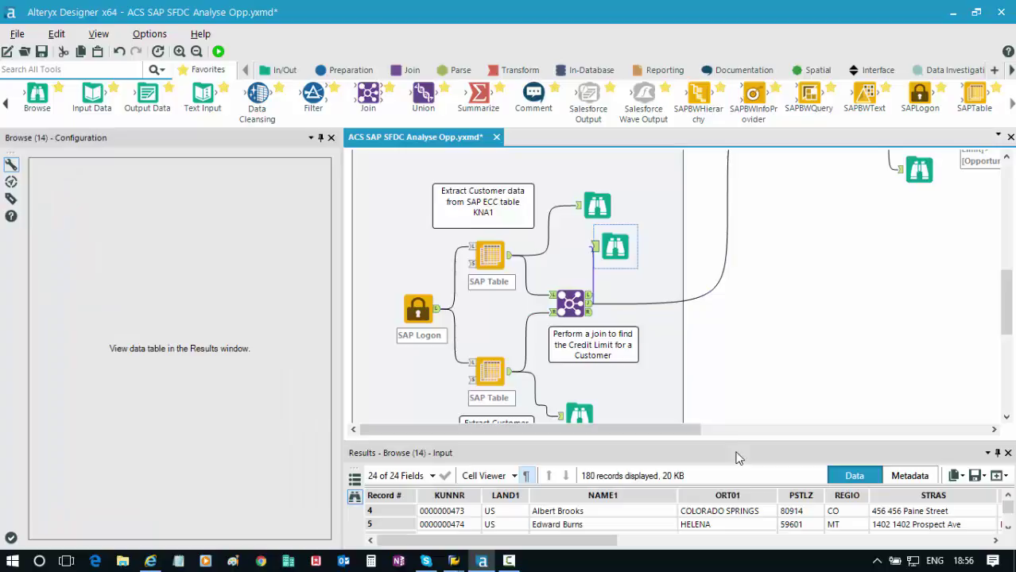
{"action": "left_click_drag", "start_coordinate": [739, 440], "coordinate": [739, 396]}
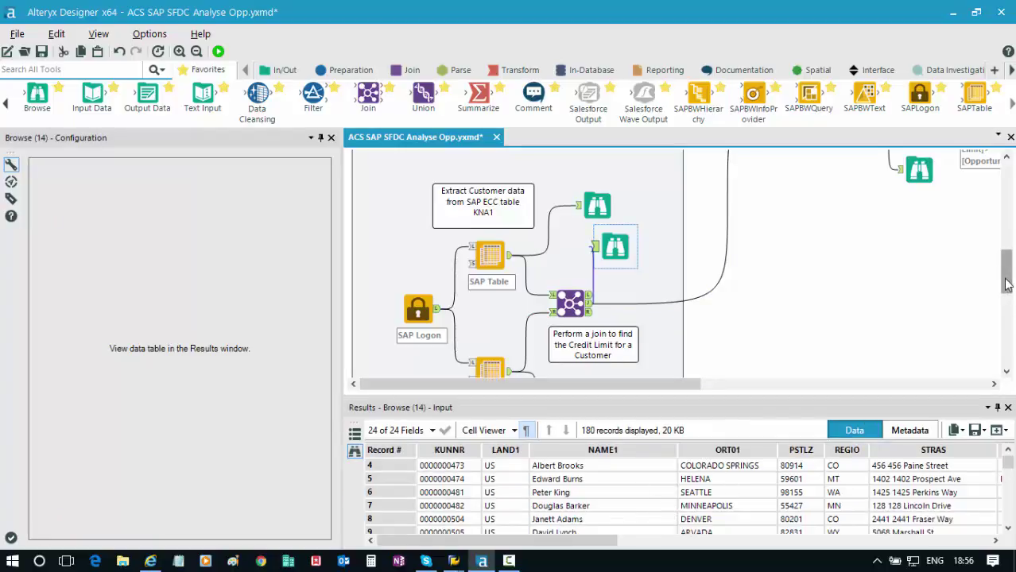
{"action": "left_click_drag", "start_coordinate": [1006, 282], "coordinate": [1006, 249]}
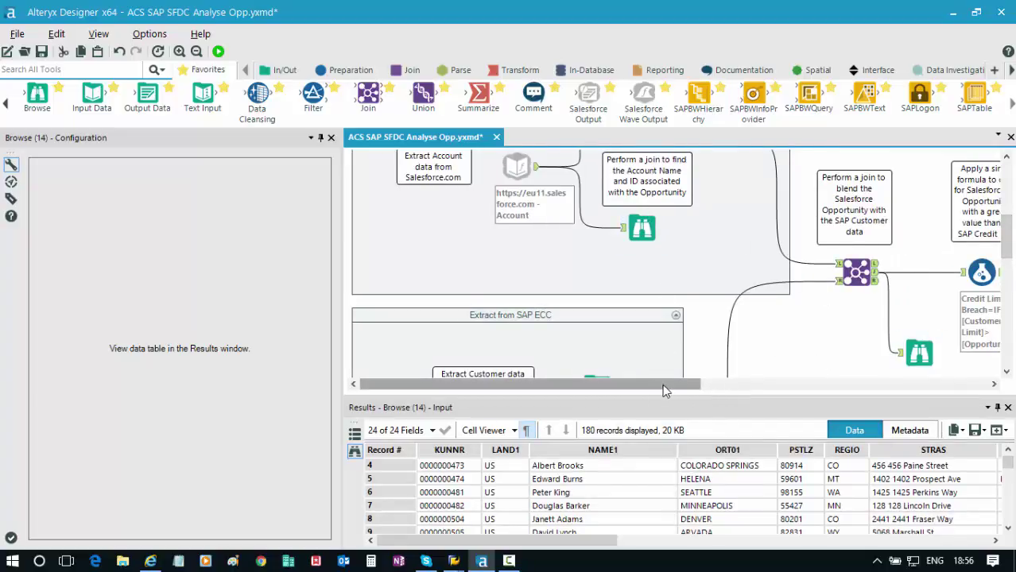
{"action": "left_click_drag", "start_coordinate": [663, 385], "coordinate": [756, 385]}
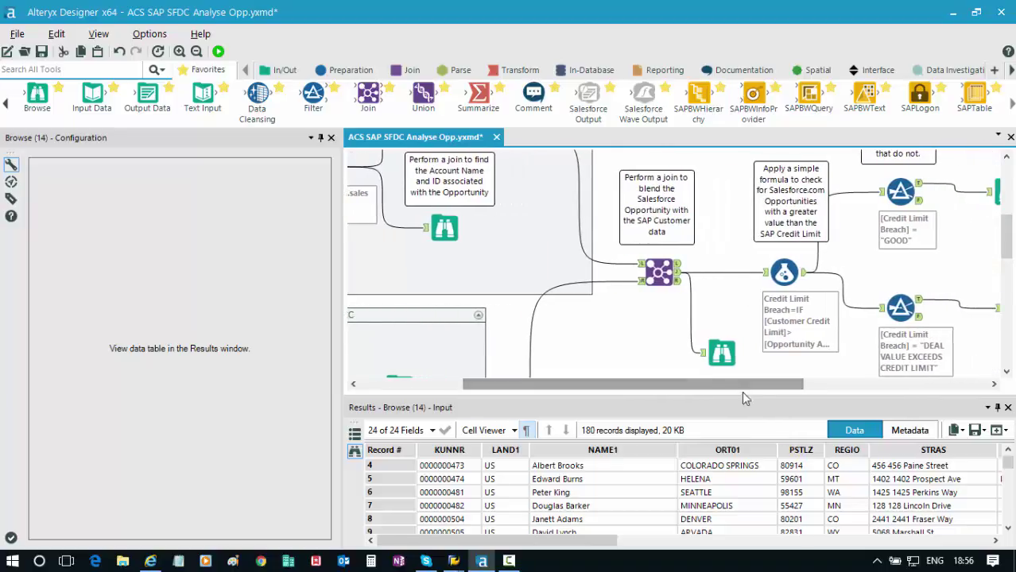
Show Join (15) matching AccountNumber to KUNNR, then switch to the Barnes Store opportunity in the browser
{"action": "left_click", "coordinate": [660, 273]}
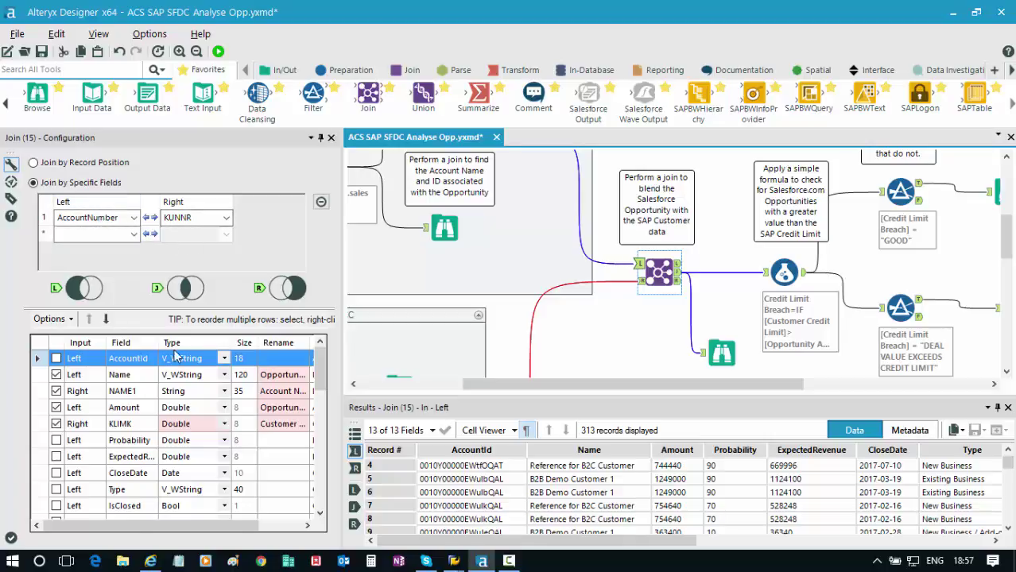
{"action": "left_click", "coordinate": [151, 561]}
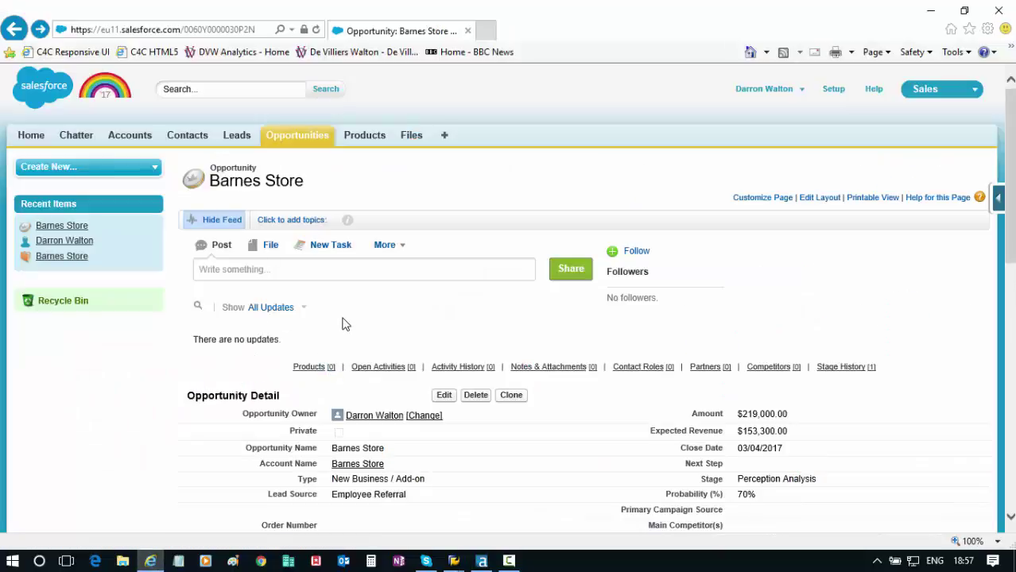
Open the Barnes Store account from its opportunity and scroll to the Account Detail section
{"action": "scroll", "coordinate": [345, 322], "scroll_direction": "down", "scroll_amount": 2}
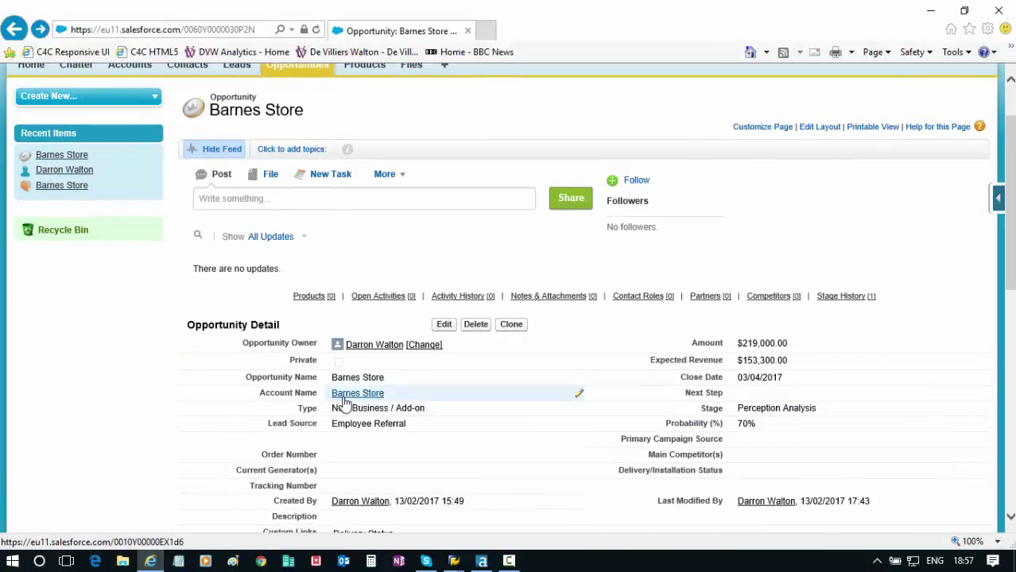
{"action": "left_click", "coordinate": [344, 402]}
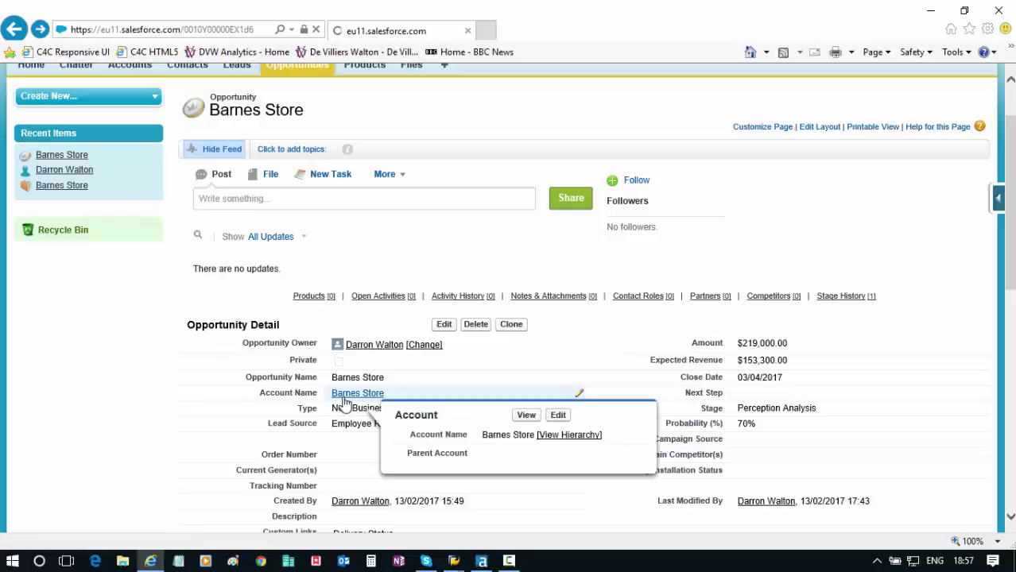
{"action": "scroll", "coordinate": [533, 438], "scroll_direction": "down", "scroll_amount": 5}
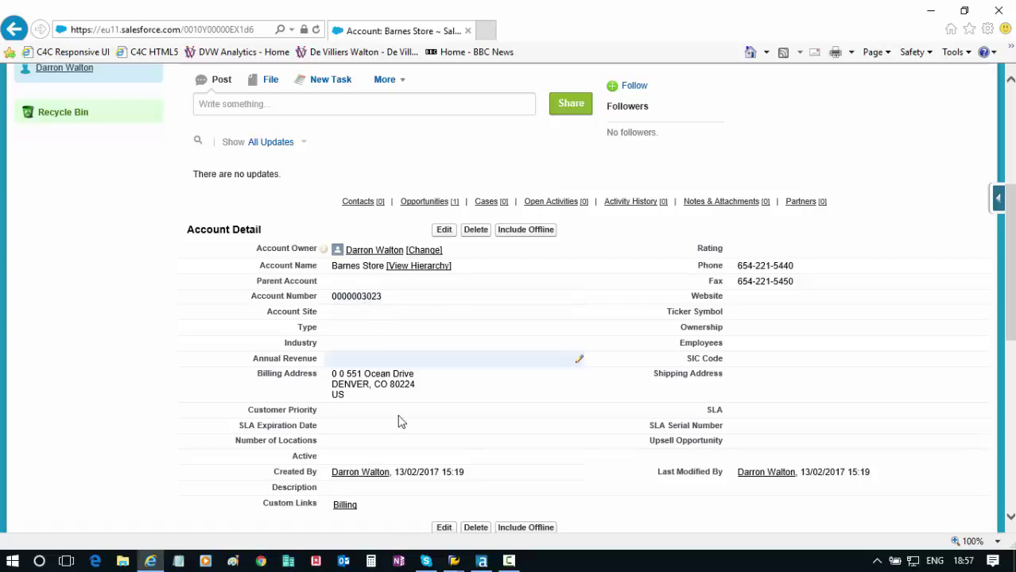
Check Barnes Store's 1,000,000.00 credit limit in SAP Customer Credit Management, then return to Alteryx
{"action": "mouse_move", "coordinate": [456, 563]}
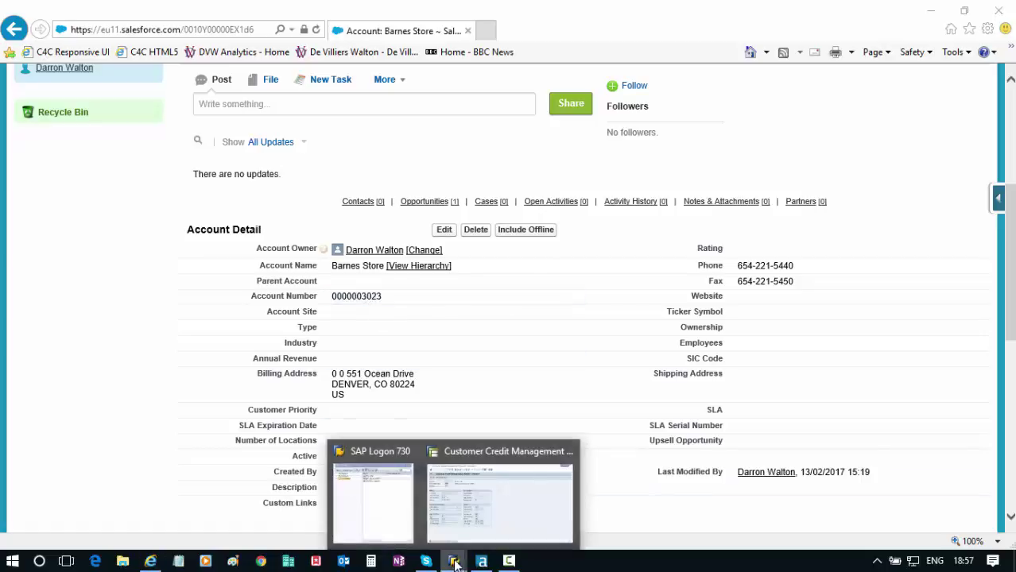
{"action": "left_click", "coordinate": [477, 524]}
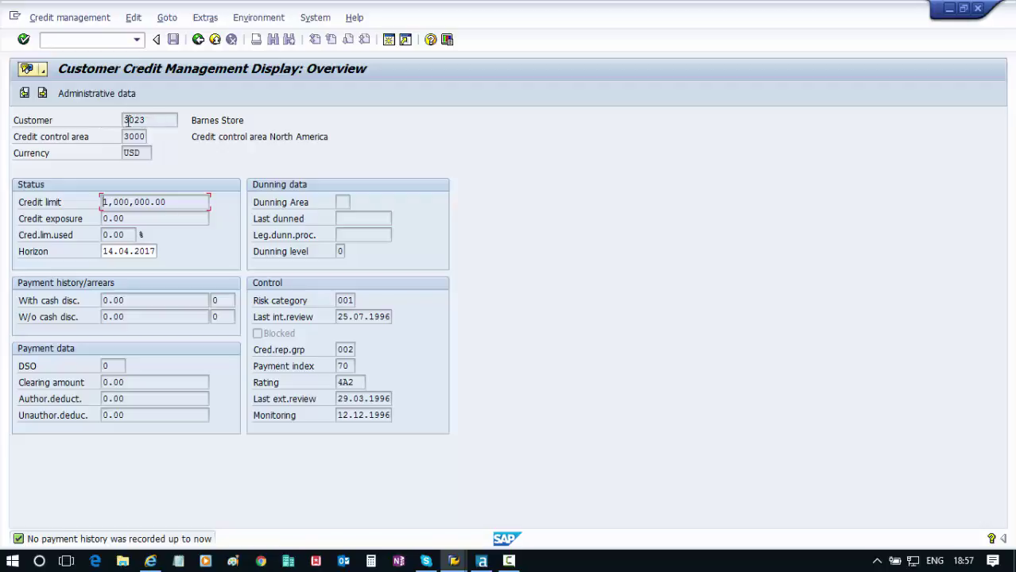
{"action": "left_click", "coordinate": [482, 561]}
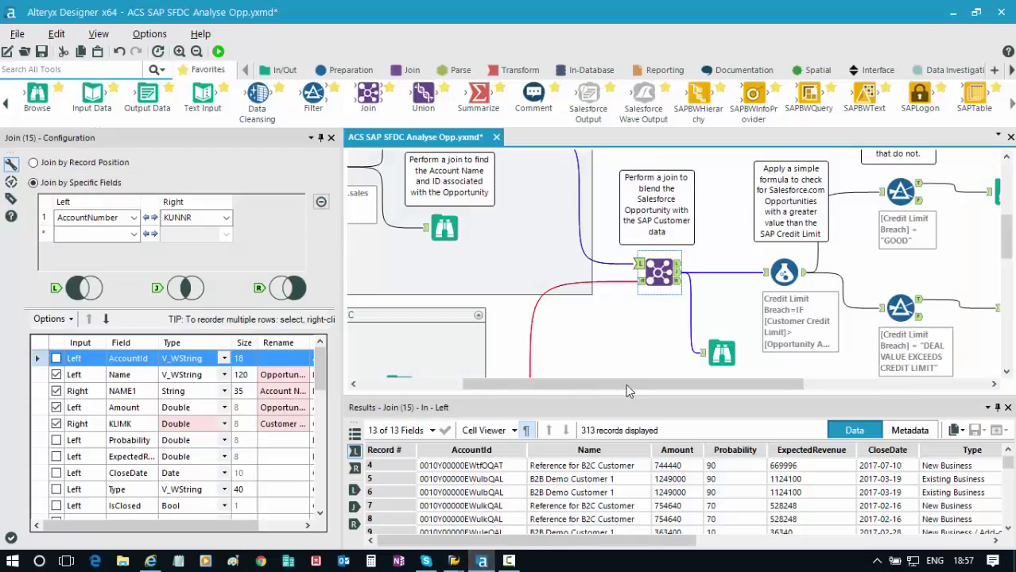
Browse the joined amounts and credit limits, then inspect the Credit Limit Breach formula's GOOD/exceeds logic
{"action": "left_click_drag", "start_coordinate": [624, 385], "coordinate": [681, 391]}
{"action": "left_click", "coordinate": [613, 352]}
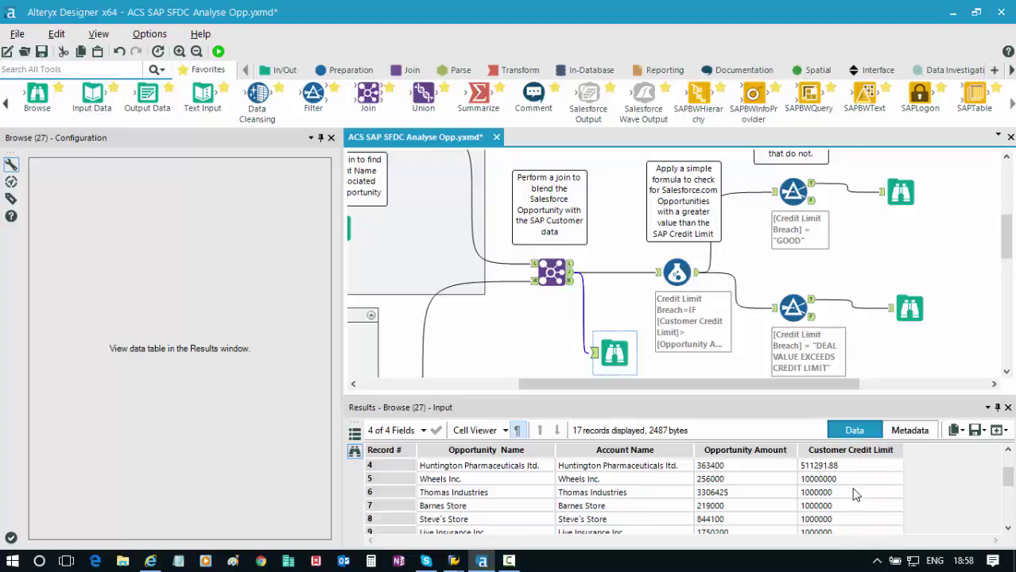
{"action": "scroll", "coordinate": [702, 487], "scroll_direction": "up", "scroll_amount": 1}
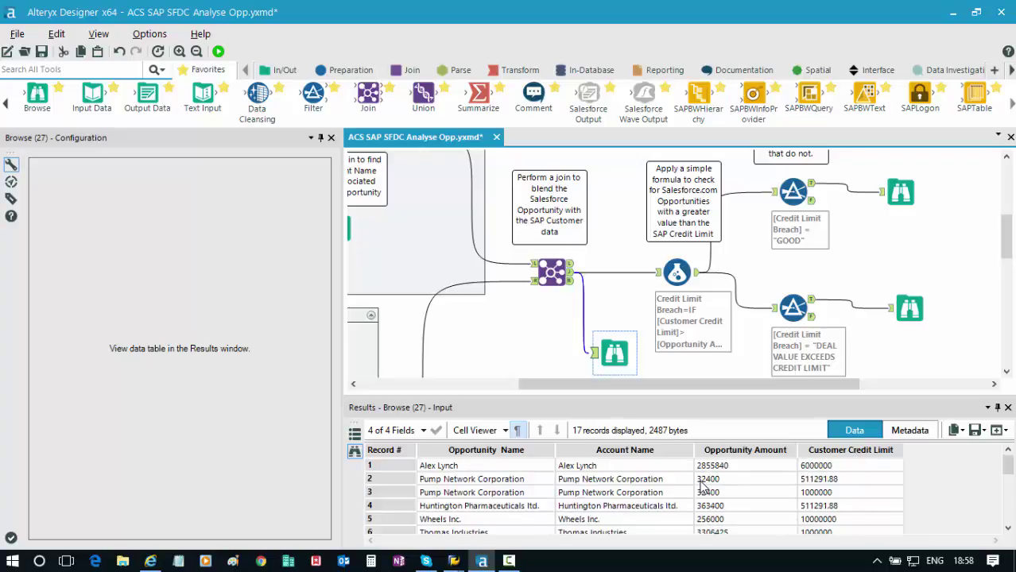
{"action": "mouse_move", "coordinate": [1006, 255]}
{"action": "left_mouse_down"}
{"action": "mouse_move", "coordinate": [1006, 243]}
{"action": "mouse_move", "coordinate": [1006, 258]}
{"action": "left_mouse_up"}
{"action": "left_click", "coordinate": [682, 270]}
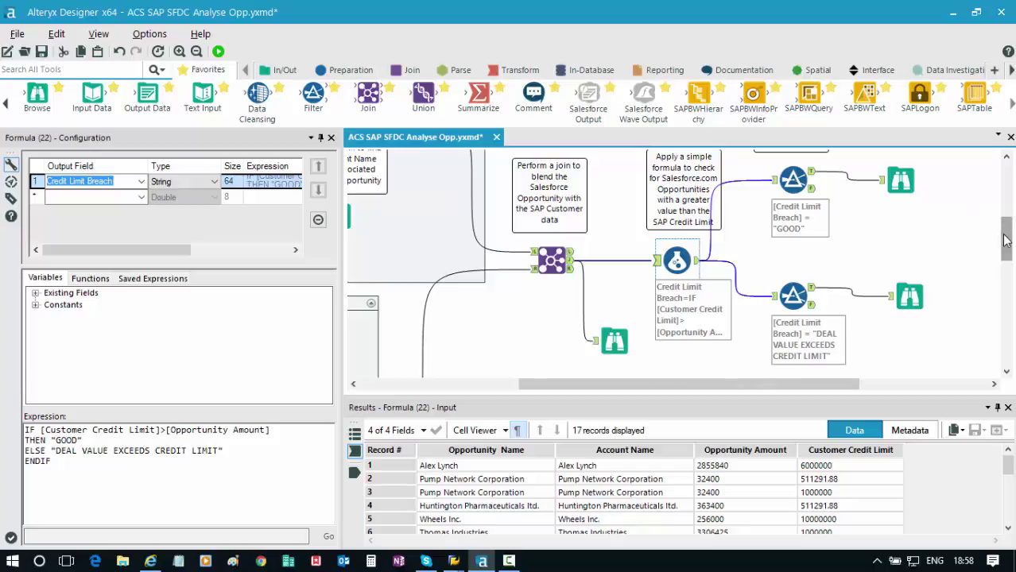
Inspect the Filter's GOOD output listing the 12 deals within credit limit
{"action": "left_click_drag", "start_coordinate": [1007, 239], "coordinate": [1007, 223]}
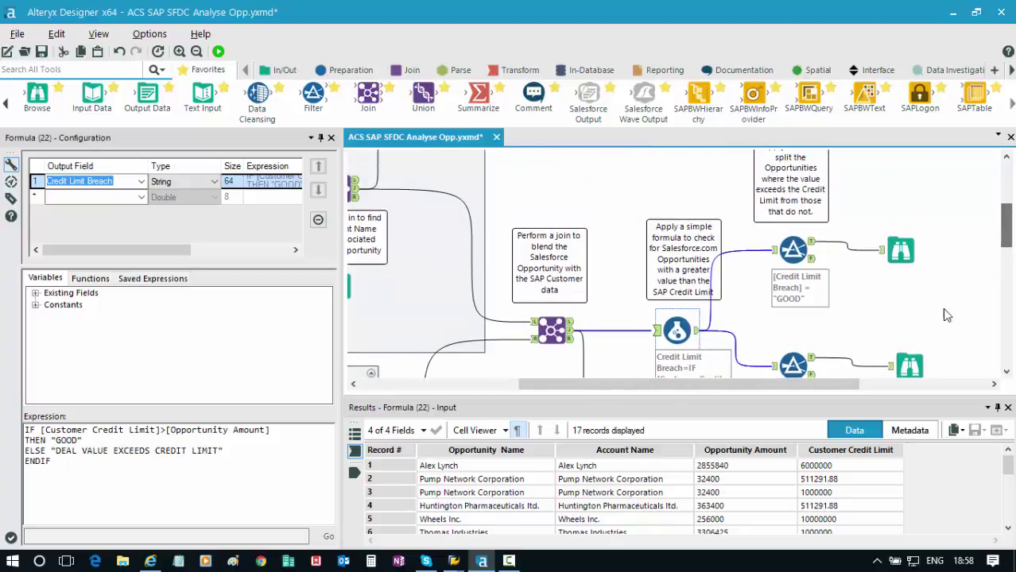
{"action": "left_click", "coordinate": [793, 251]}
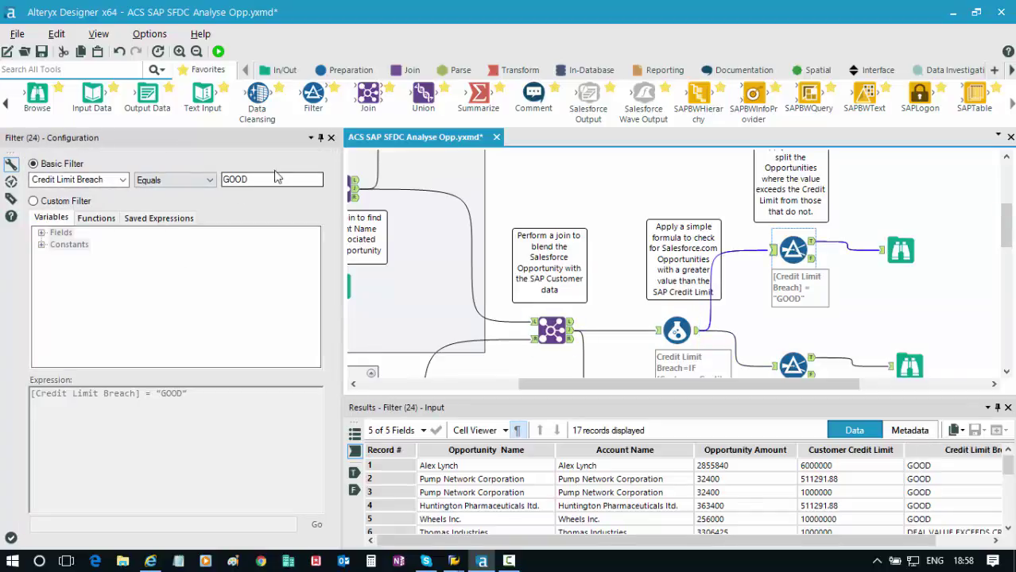
{"action": "left_click", "coordinate": [894, 247]}
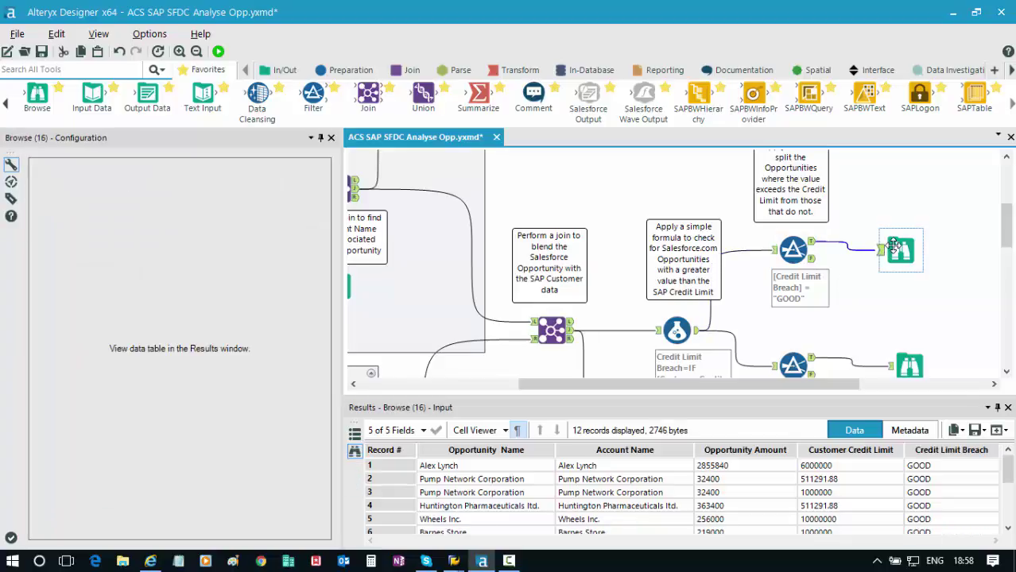
Review the 5 deals exceeding credit limit, then return to the 12 GOOD results
{"action": "left_click", "coordinate": [773, 363]}
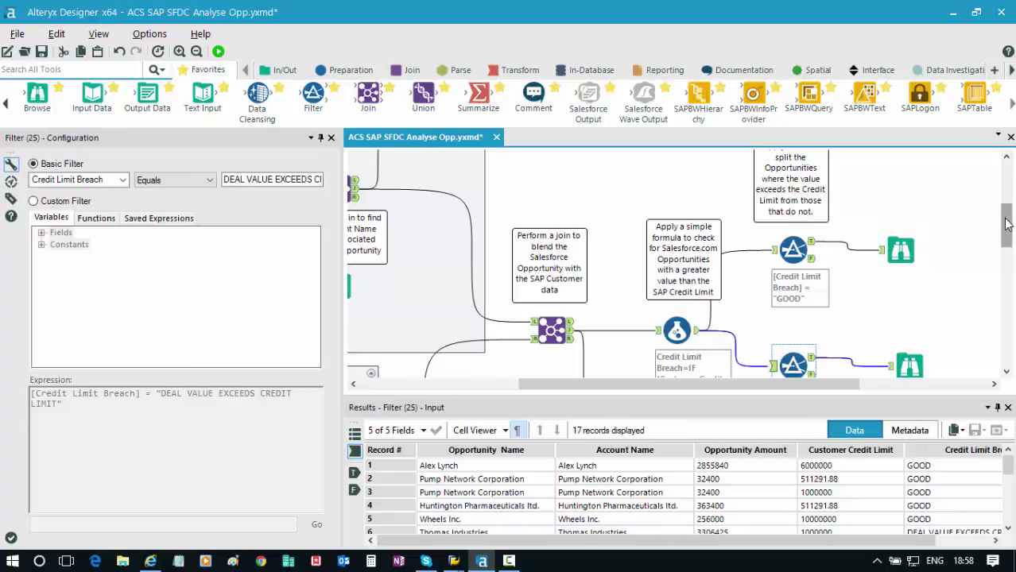
{"action": "left_click_drag", "start_coordinate": [1008, 223], "coordinate": [1007, 245]}
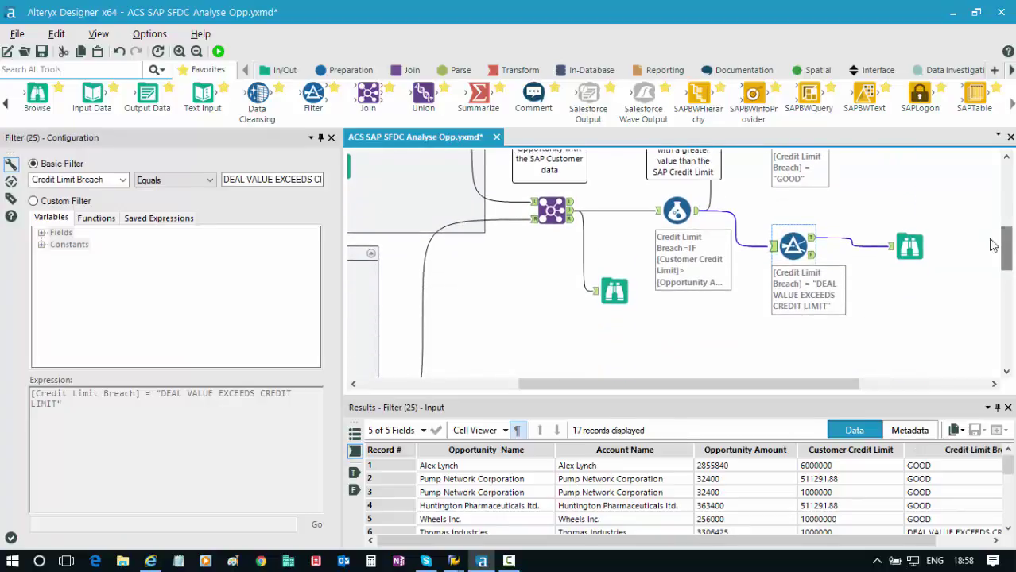
{"action": "left_click", "coordinate": [913, 251]}
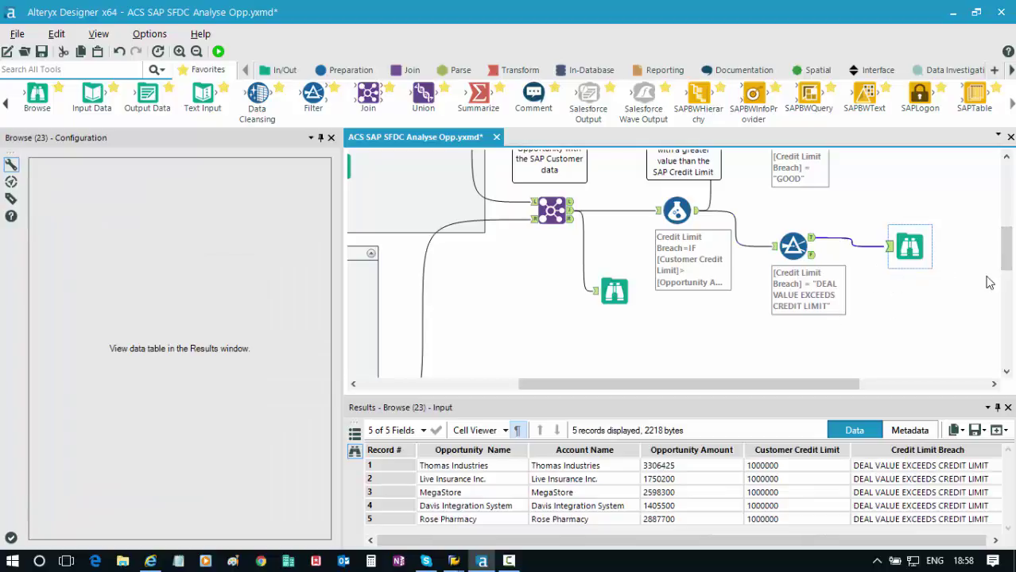
{"action": "left_click_drag", "start_coordinate": [1007, 257], "coordinate": [1007, 236]}
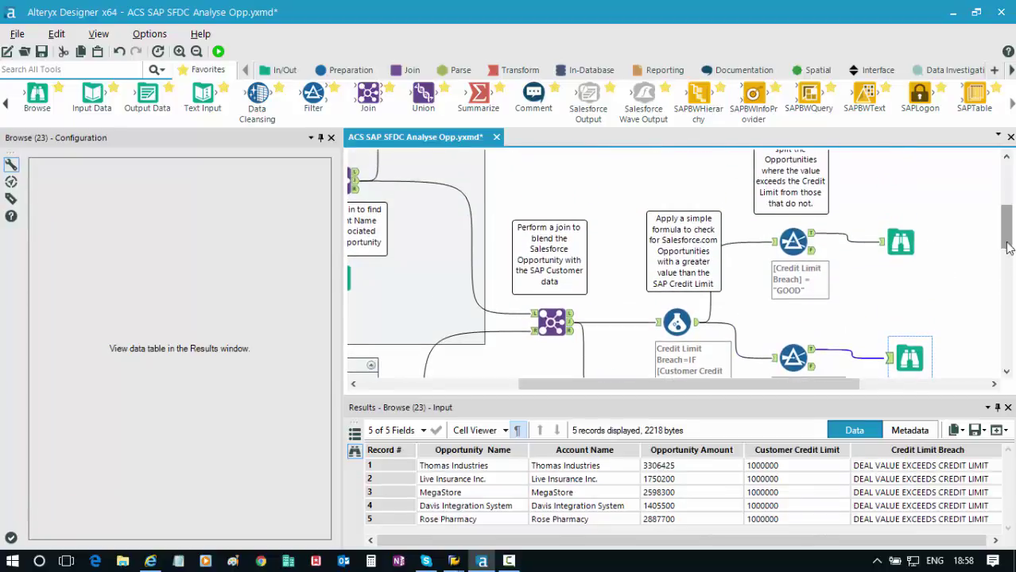
{"action": "left_click", "coordinate": [909, 249]}
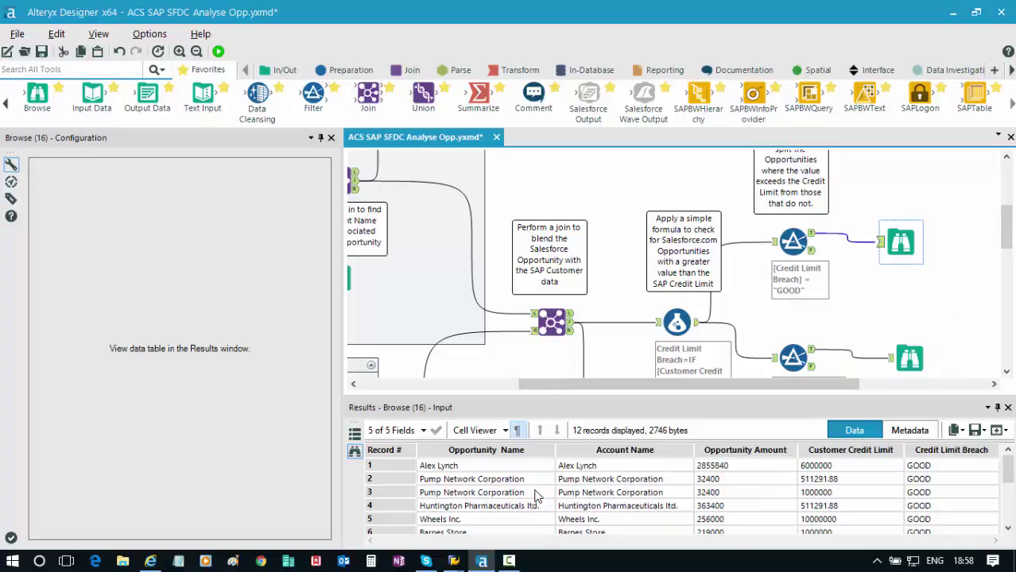
{"action": "scroll", "coordinate": [535, 496], "scroll_direction": "down", "scroll_amount": 1}
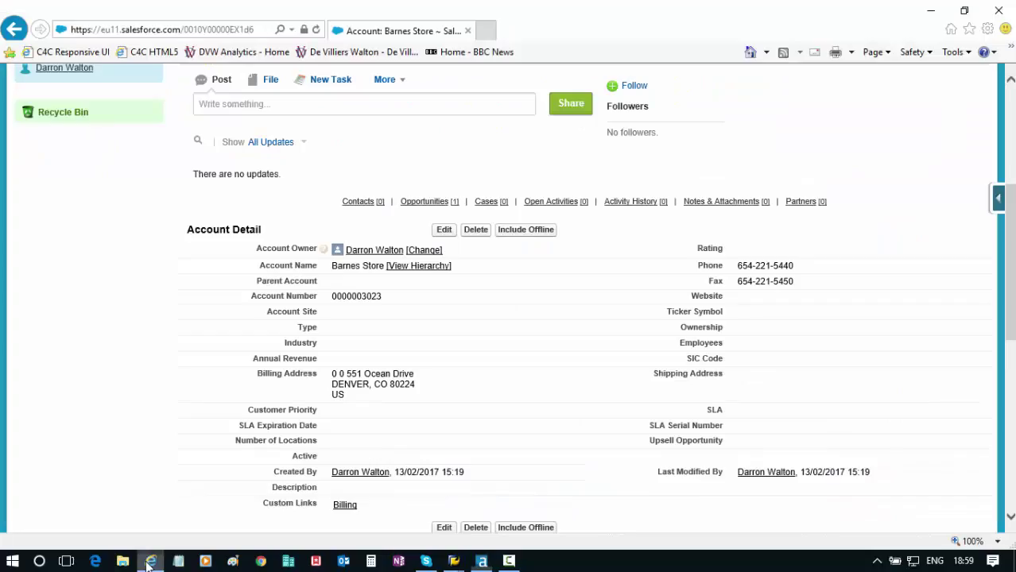
Return in Salesforce to the Barnes Store opportunity showing $219,000.00, then bring up SAP
{"action": "left_click", "coordinate": [150, 562]}
{"action": "scroll", "coordinate": [469, 394], "scroll_direction": "up", "scroll_amount": 3}
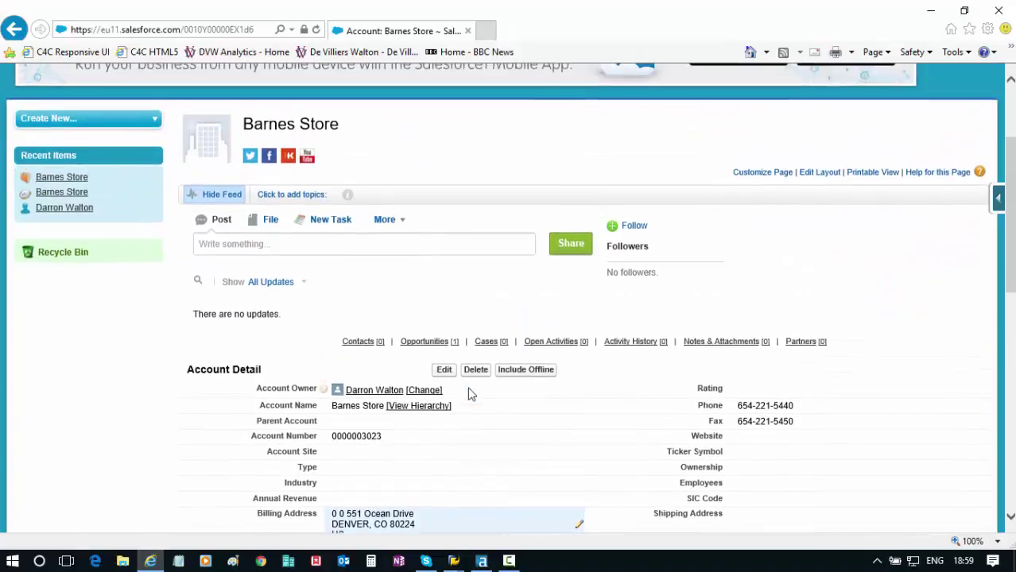
{"action": "left_click", "coordinate": [14, 30]}
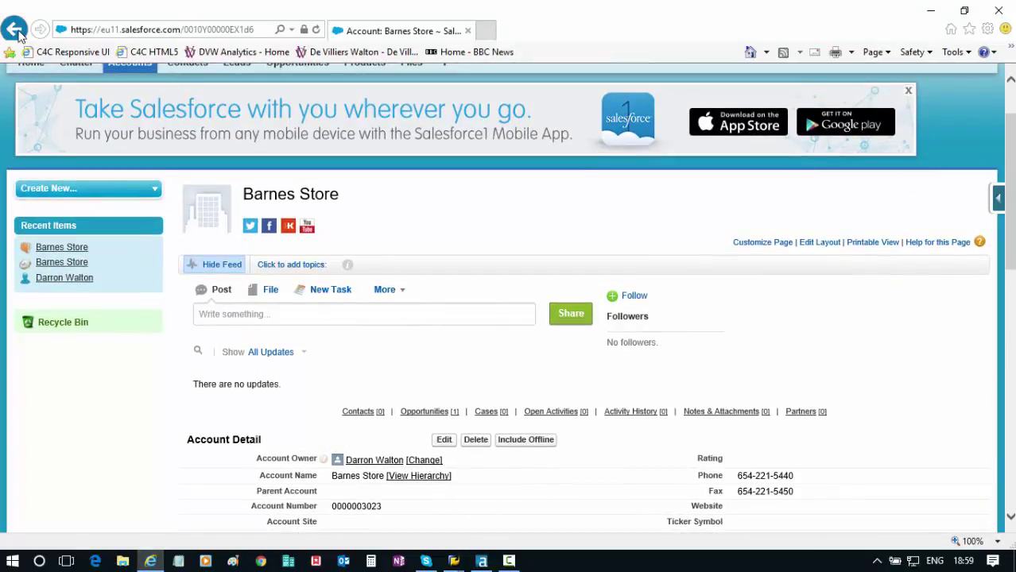
{"action": "scroll", "coordinate": [569, 389], "scroll_direction": "down", "scroll_amount": 1}
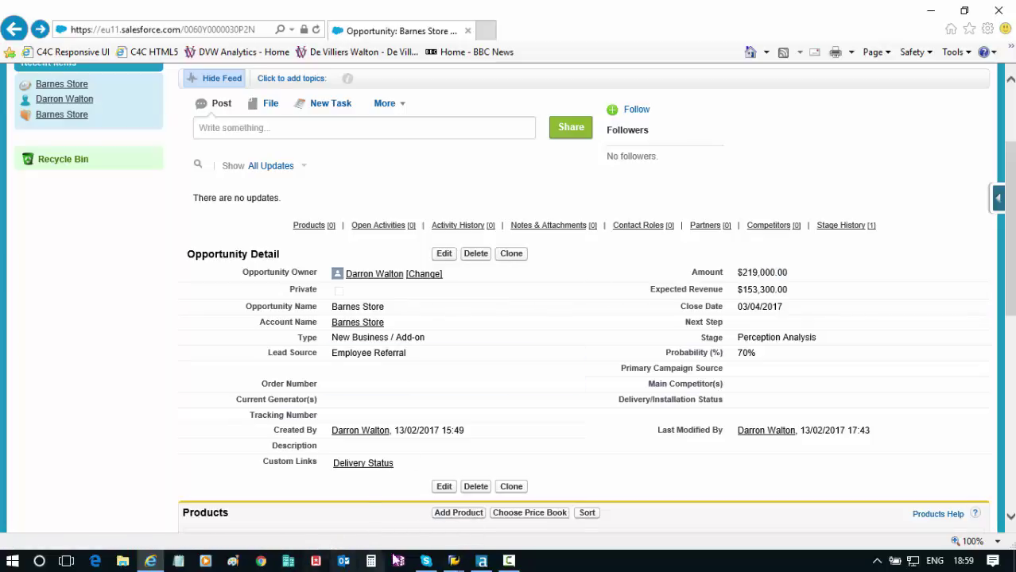
{"action": "left_click", "coordinate": [453, 559]}
Highlight Barnes Store's 1,000,000.00 SAP credit limit, then go back to Alteryx
{"action": "left_click", "coordinate": [468, 521]}
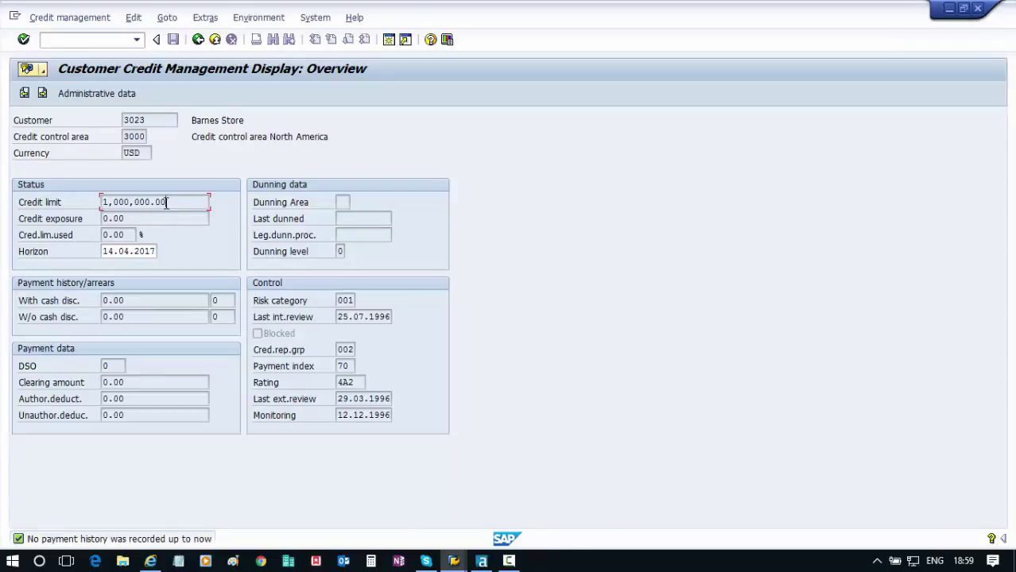
{"action": "left_click_drag", "start_coordinate": [166, 202], "coordinate": [95, 213]}
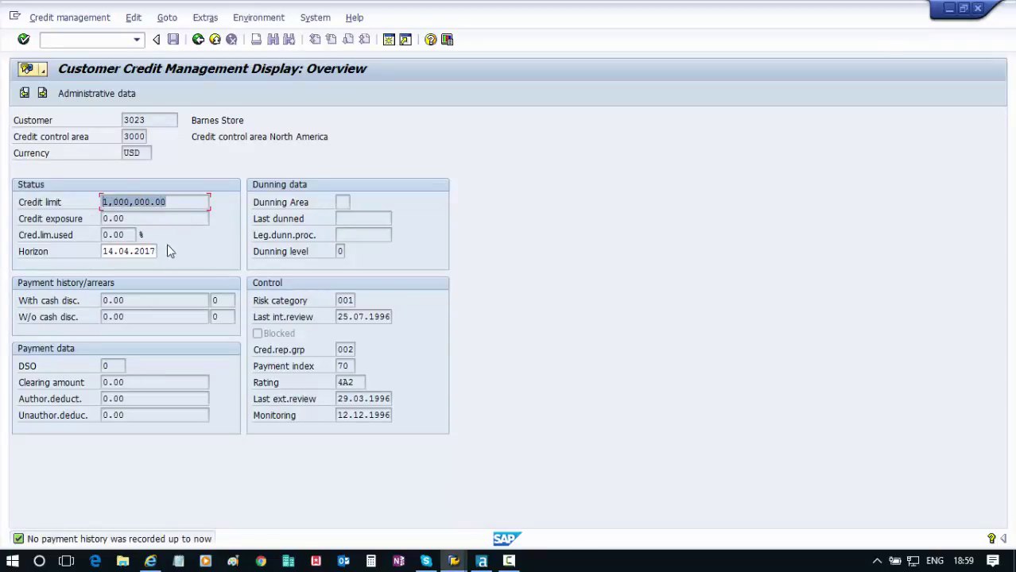
{"action": "left_click", "coordinate": [481, 562]}
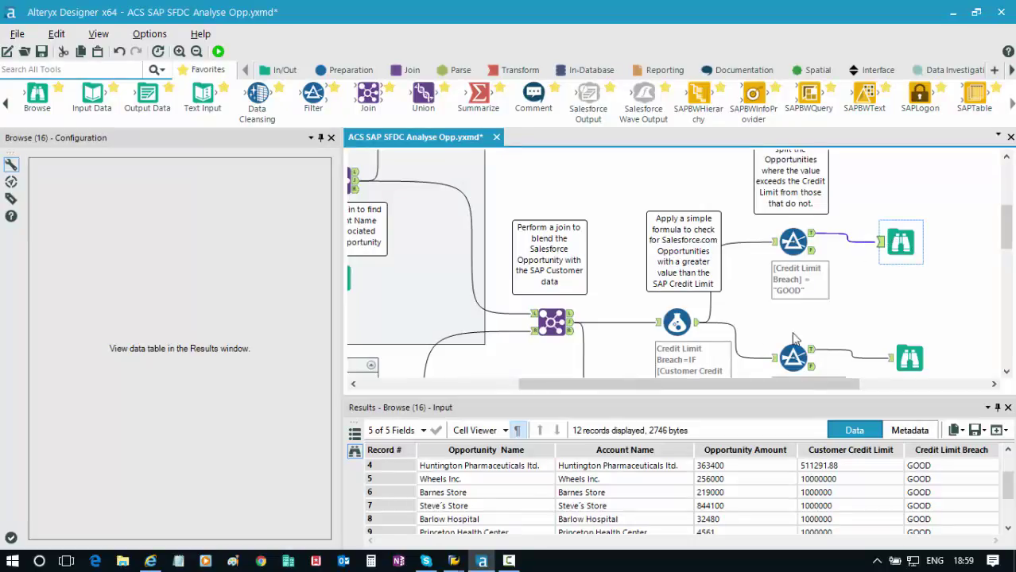
Shift the canvas left, lower the Results pane, and scroll up to the title banner
{"action": "left_click_drag", "start_coordinate": [600, 386], "coordinate": [489, 406]}
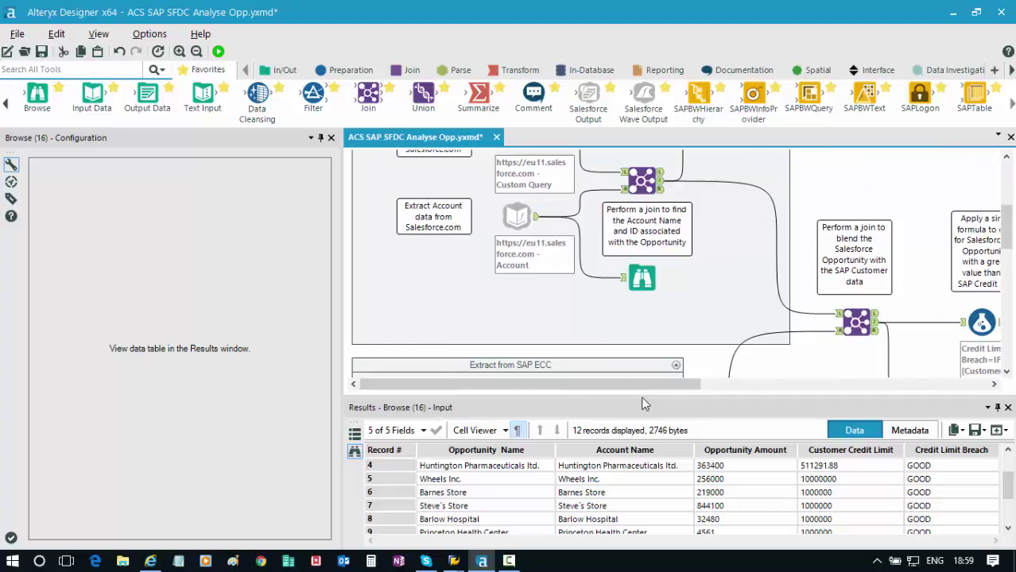
{"action": "left_click_drag", "start_coordinate": [638, 395], "coordinate": [633, 482]}
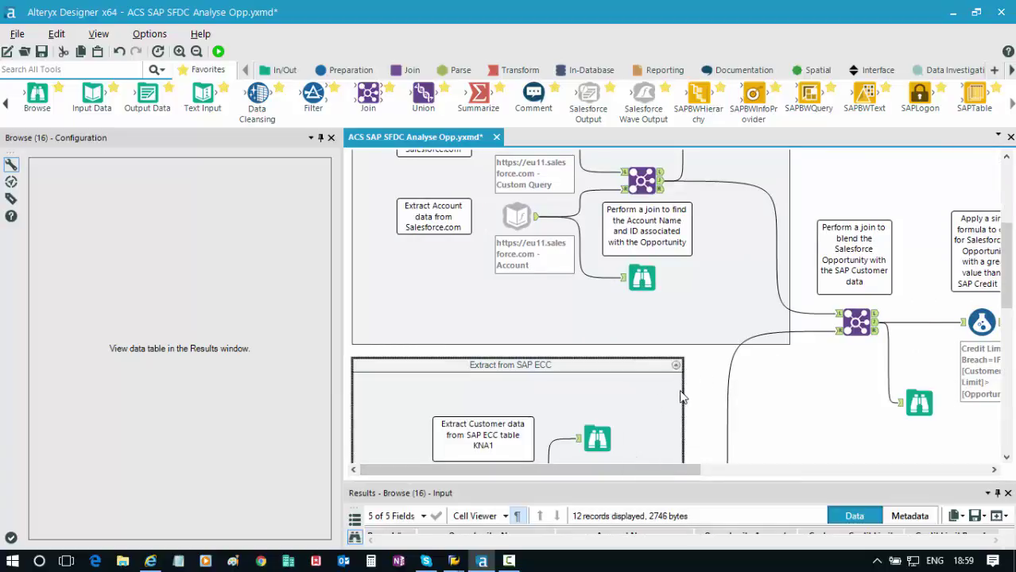
{"action": "scroll", "coordinate": [771, 320], "scroll_direction": "up", "scroll_amount": 5}
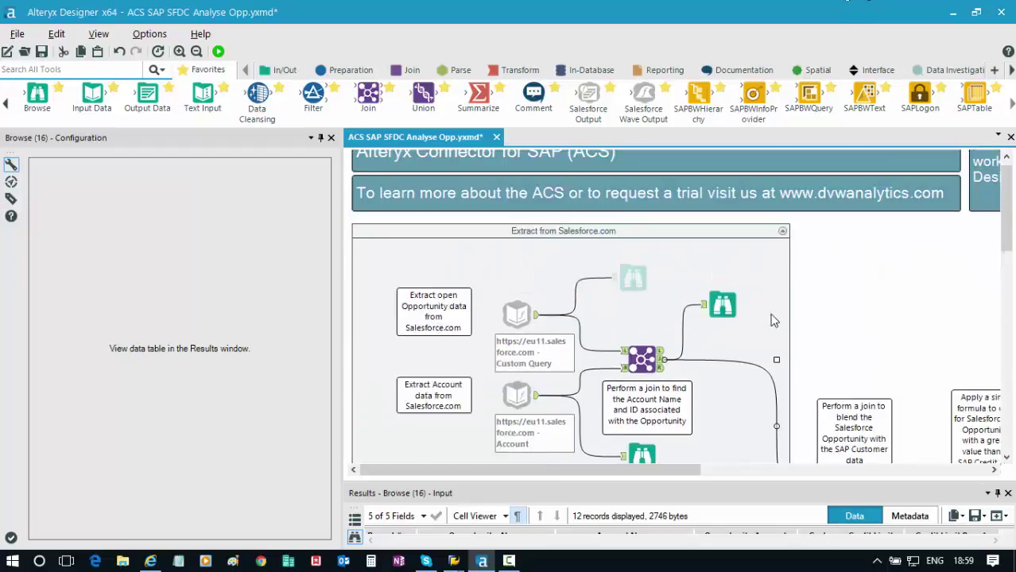